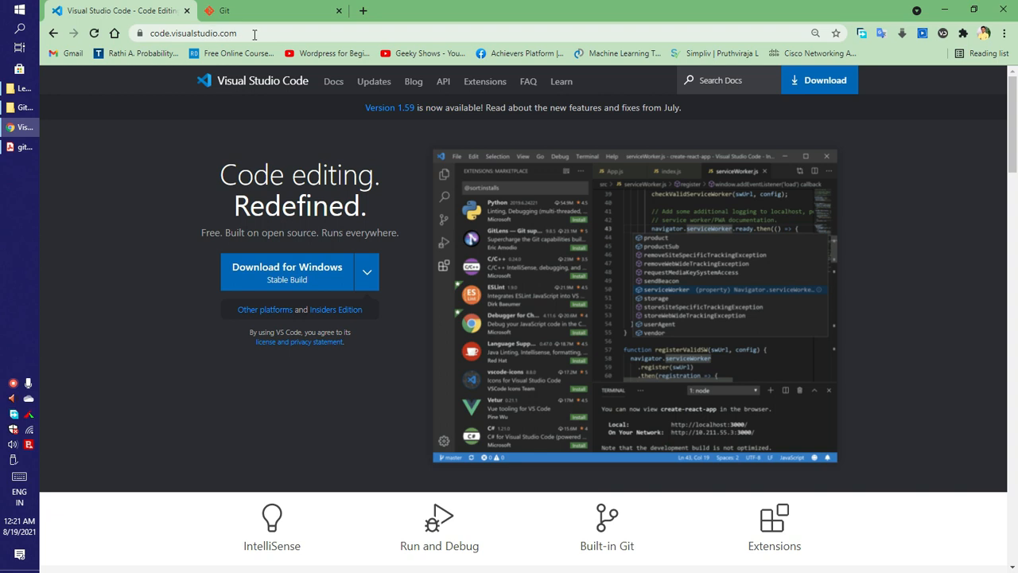
- Open the Visual Studio Code download options for other platforms and close them again
left_click(365, 276)
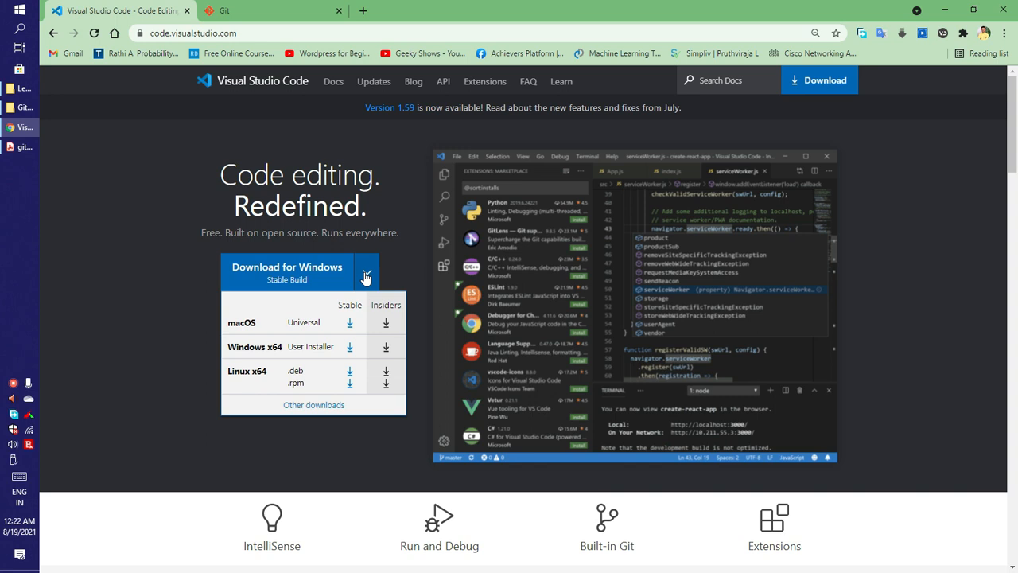
left_click(366, 274)
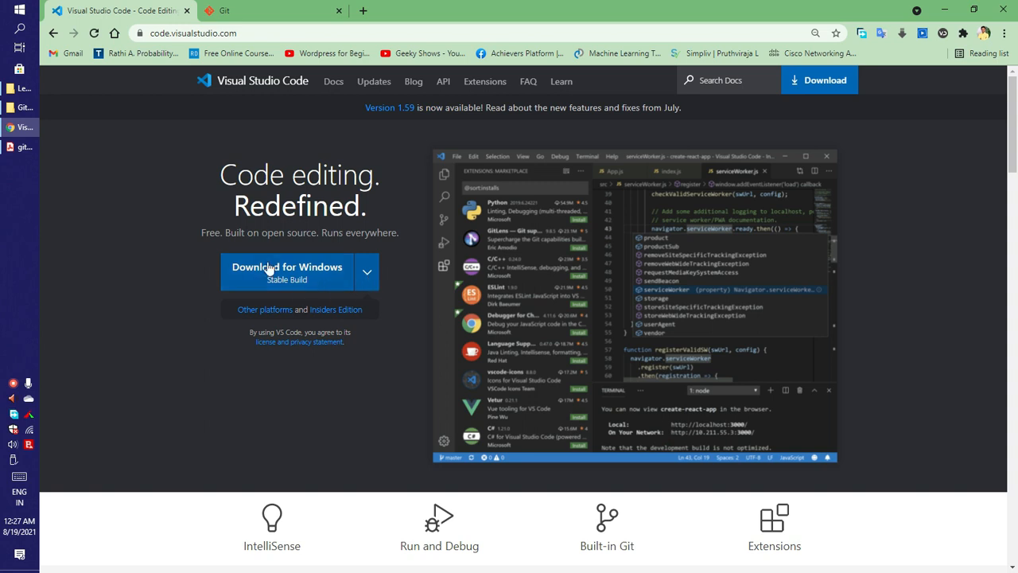
- Download the Git installer for Windows from the Git website
left_click(256, 8)
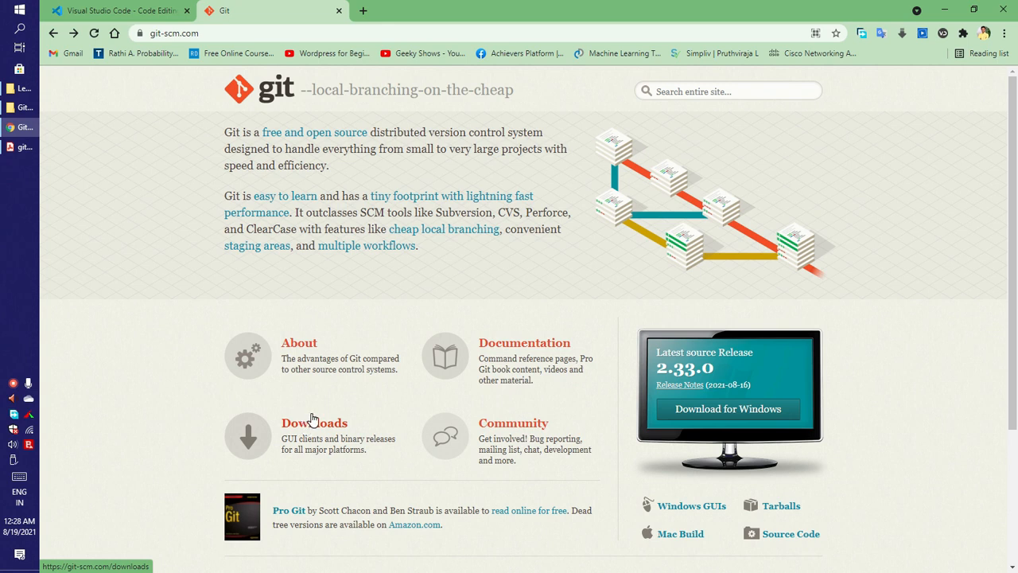
left_click(703, 420)
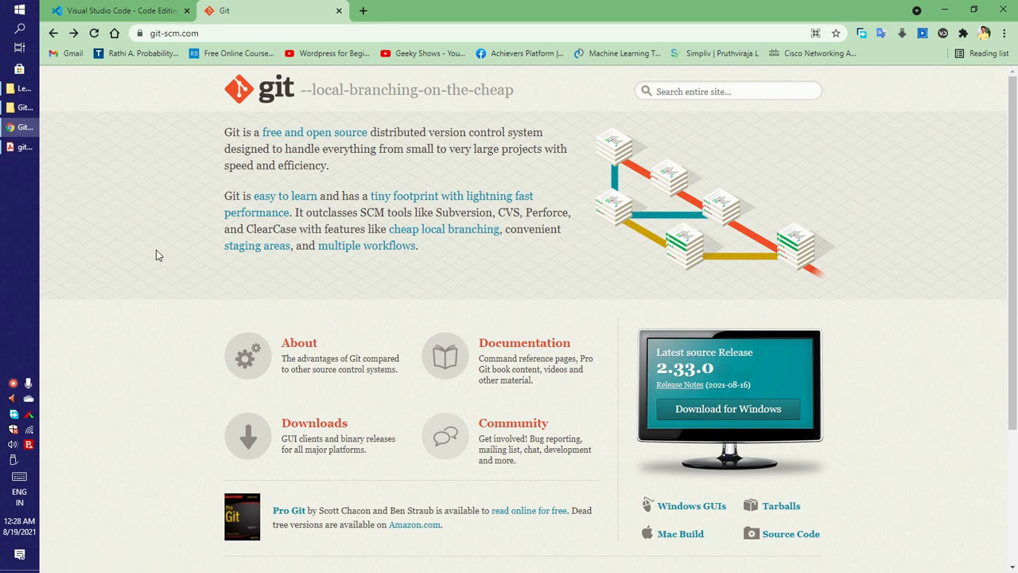
- Open the Git-Training folder and launch the Git-2.33.0-64-bit setup
left_click(30, 110)
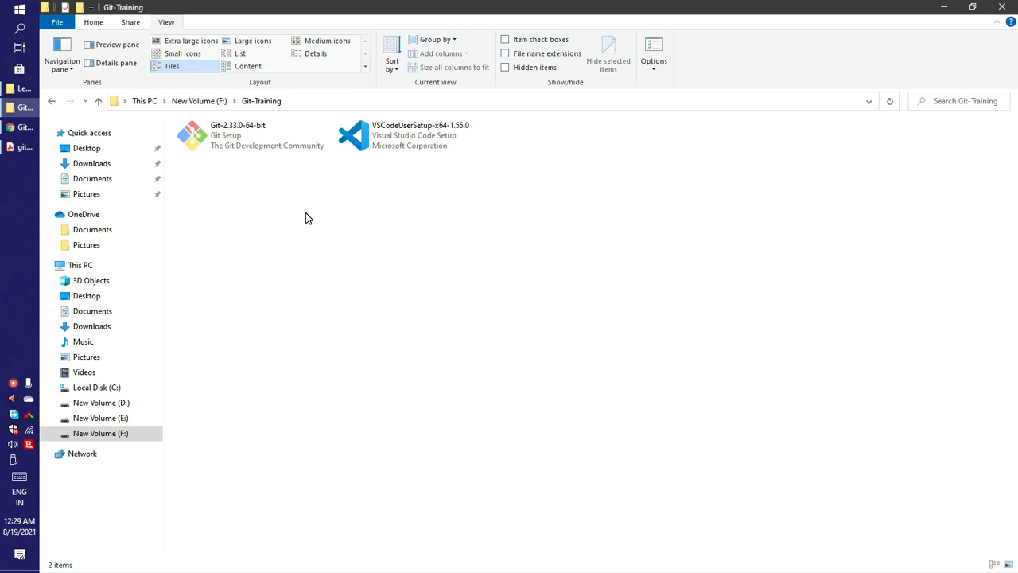
double_click(236, 141)
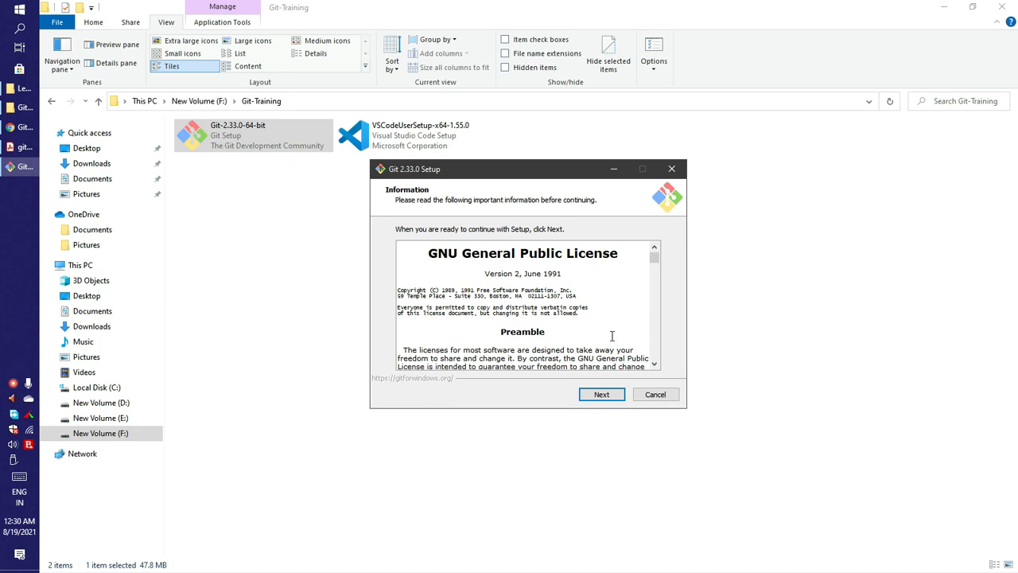
- Accept the licence and install into the existing C:\Program Files\Git folder
left_click(598, 395)
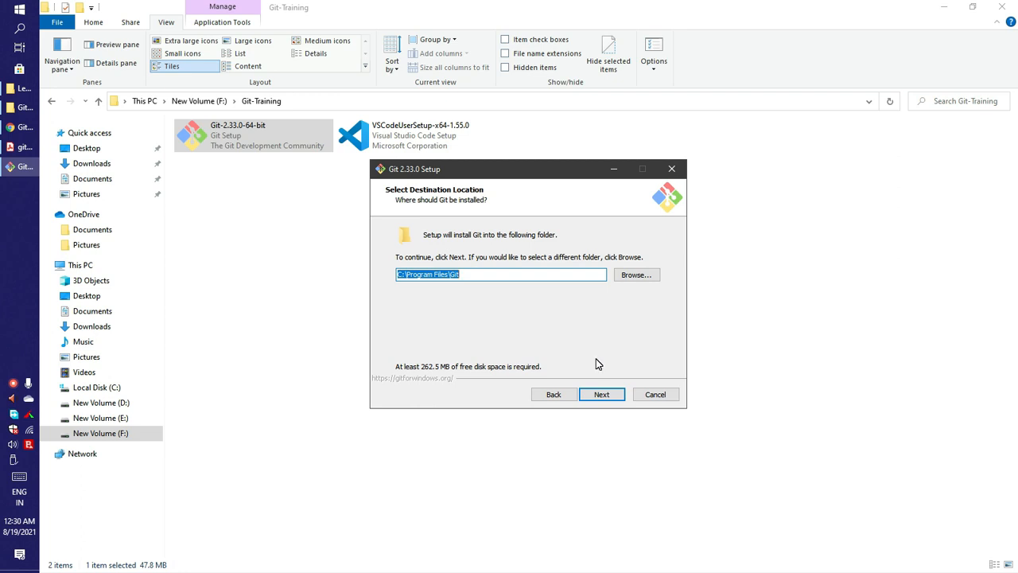
left_click(601, 394)
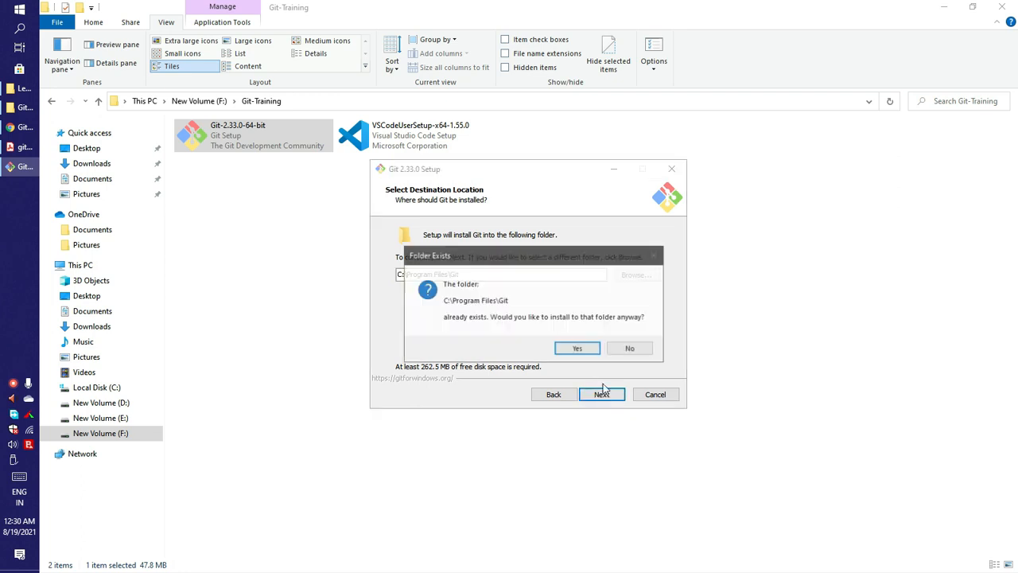
left_click(576, 346)
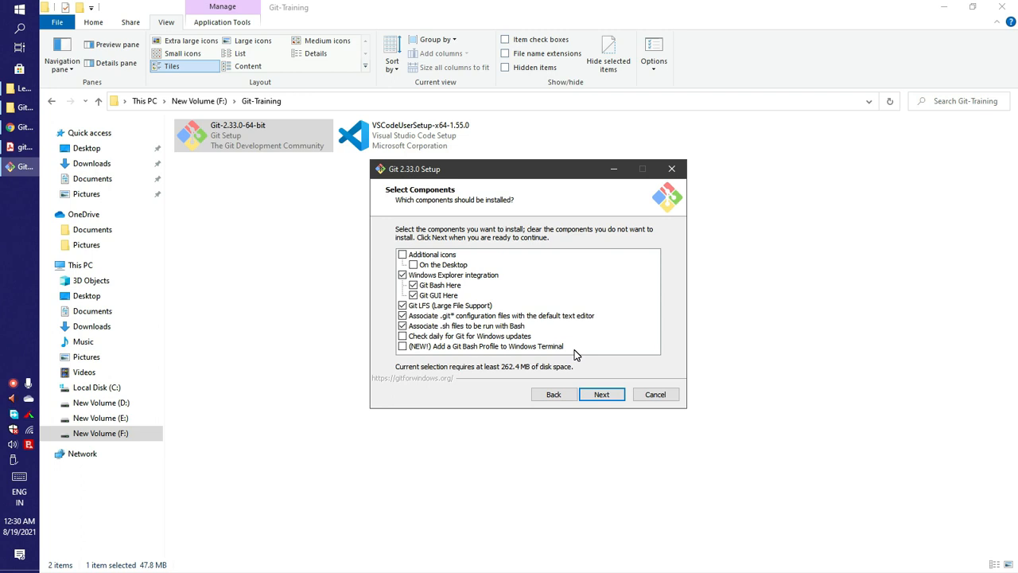
- Enable the desktop icon and daily Git for Windows update checks among the components, and continue
left_click(403, 255)
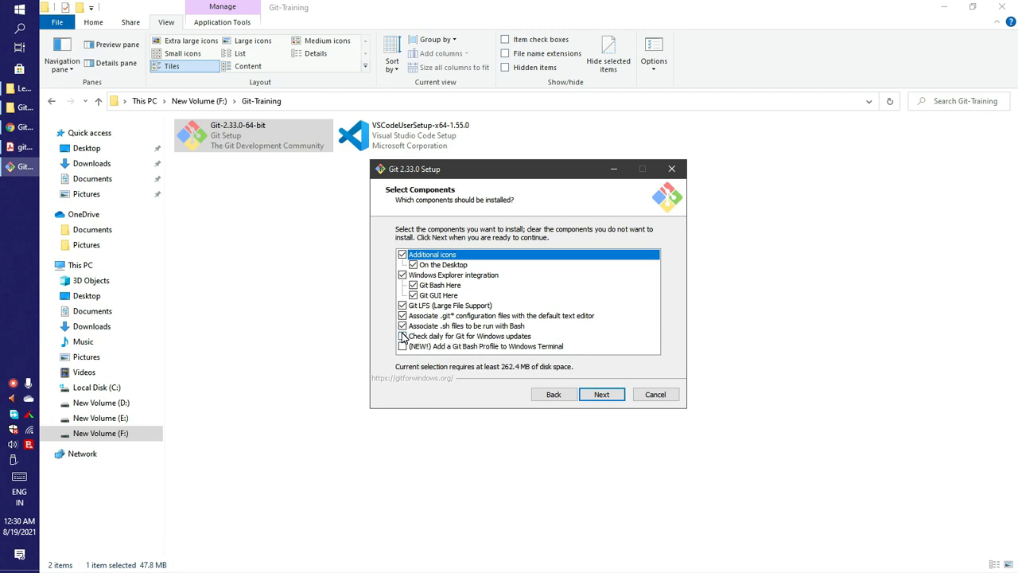
left_click(403, 337)
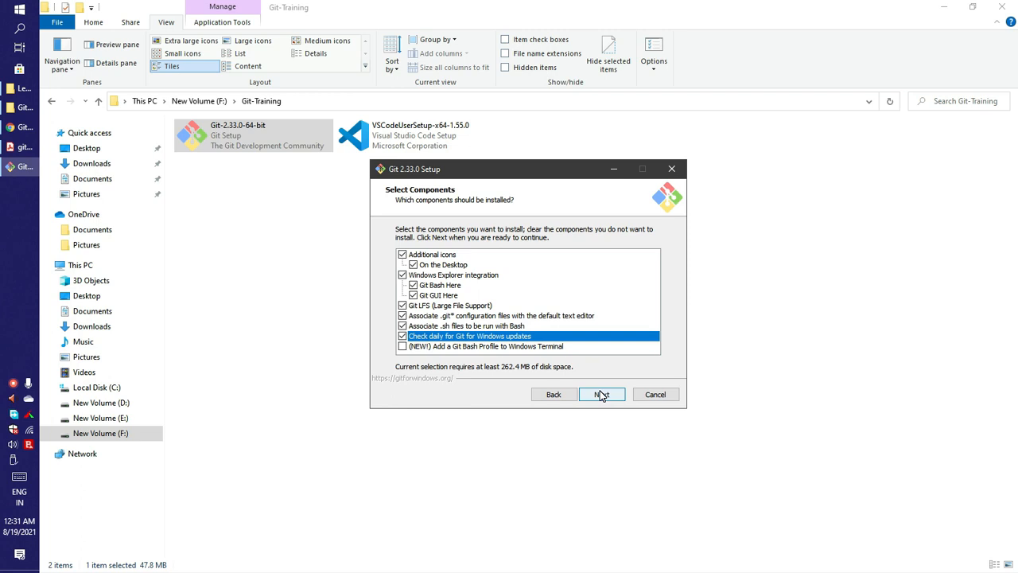
left_click(601, 394)
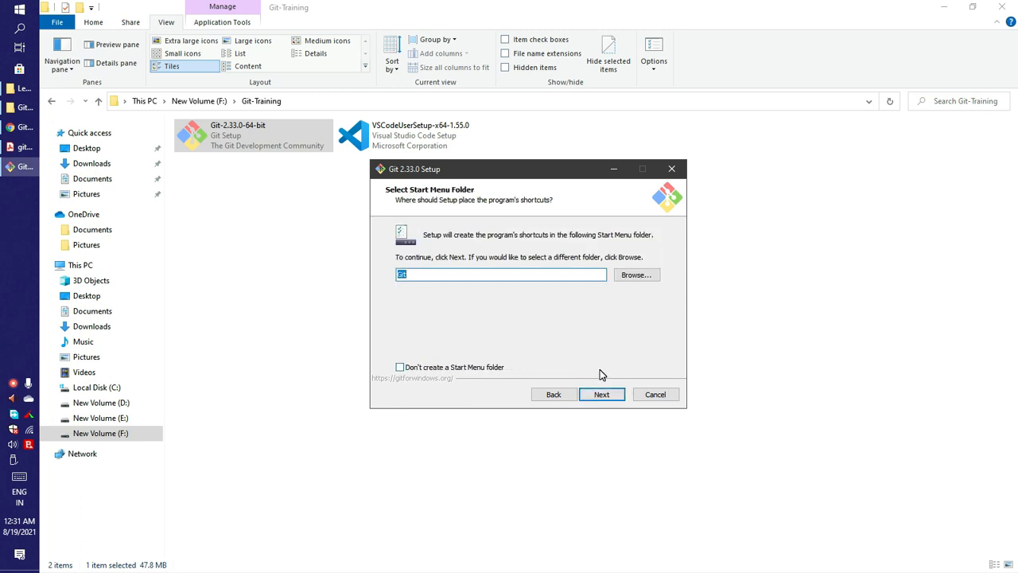
- Keep the Start Menu folder Git and set Visual Studio Code as Git's default editor
left_click(602, 392)
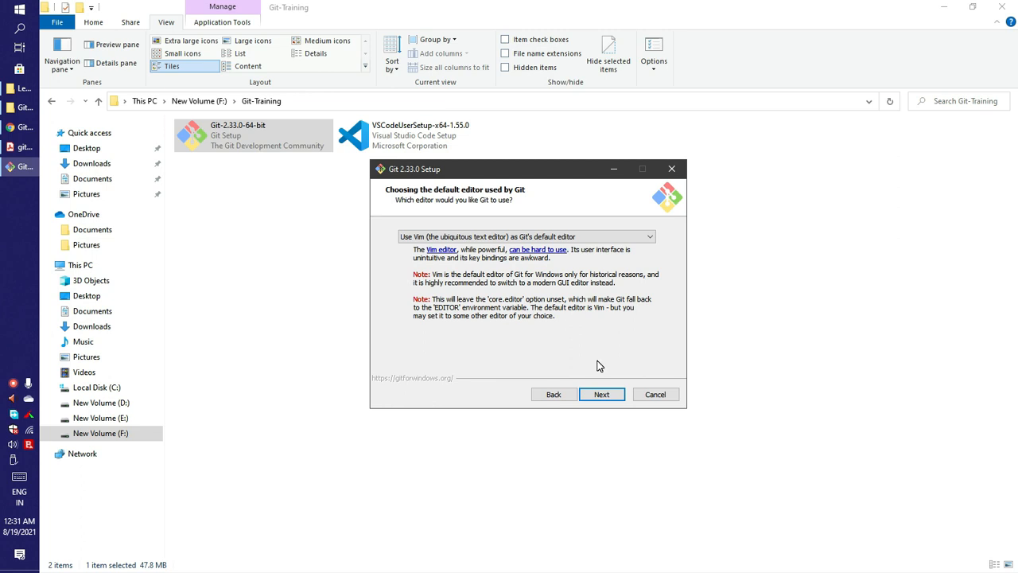
left_click(634, 237)
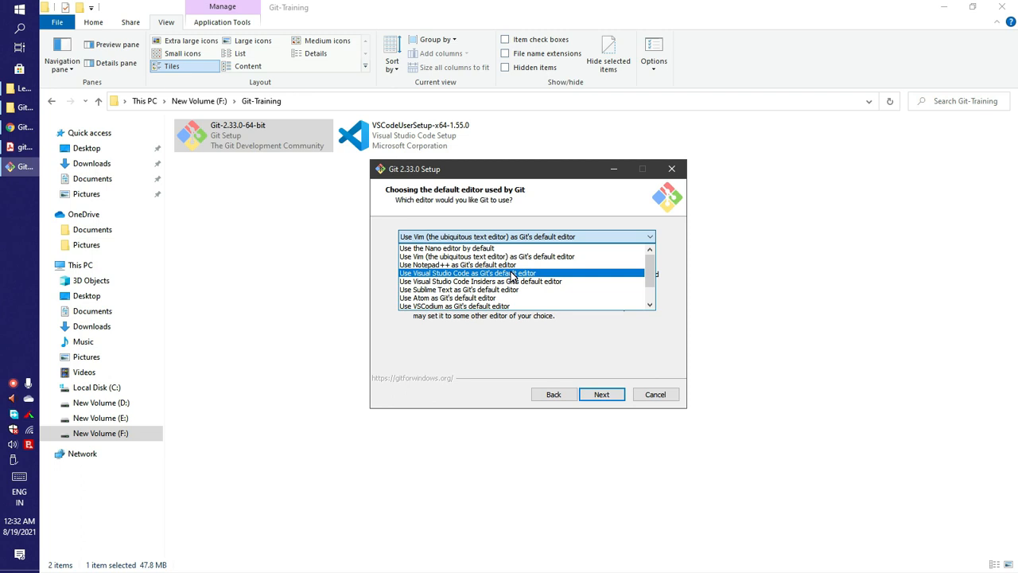
left_click(512, 275)
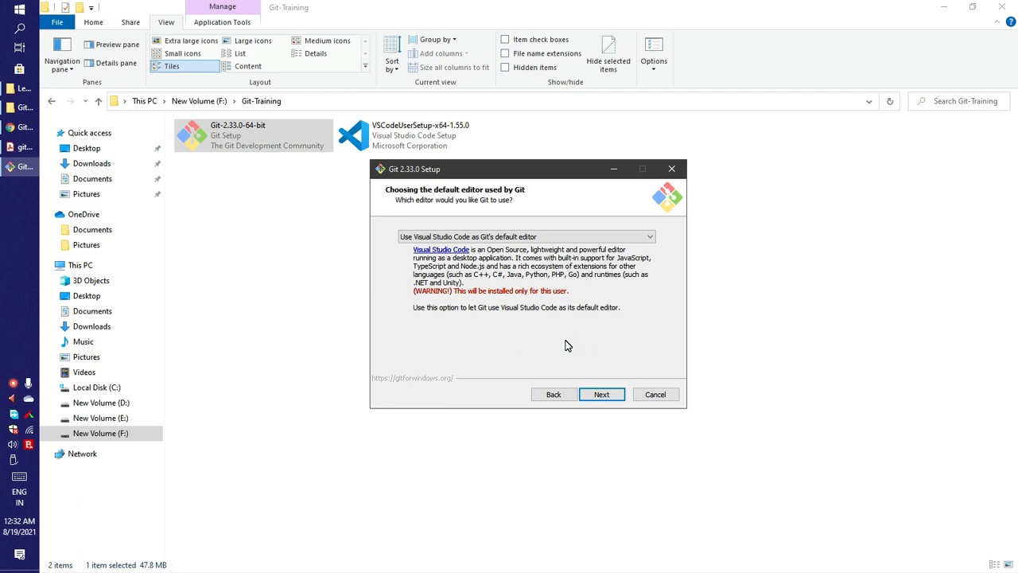
left_click(598, 394)
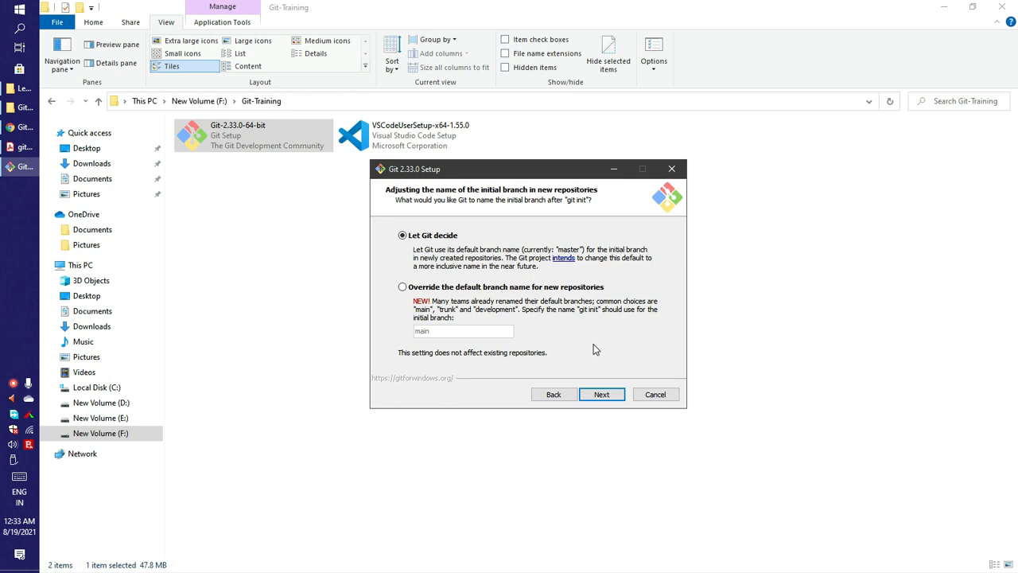
- Accept the default options for branch name, PATH, SSH, HTTPS, line endings, terminal, git pull, credentials and extra features
left_click(601, 395)
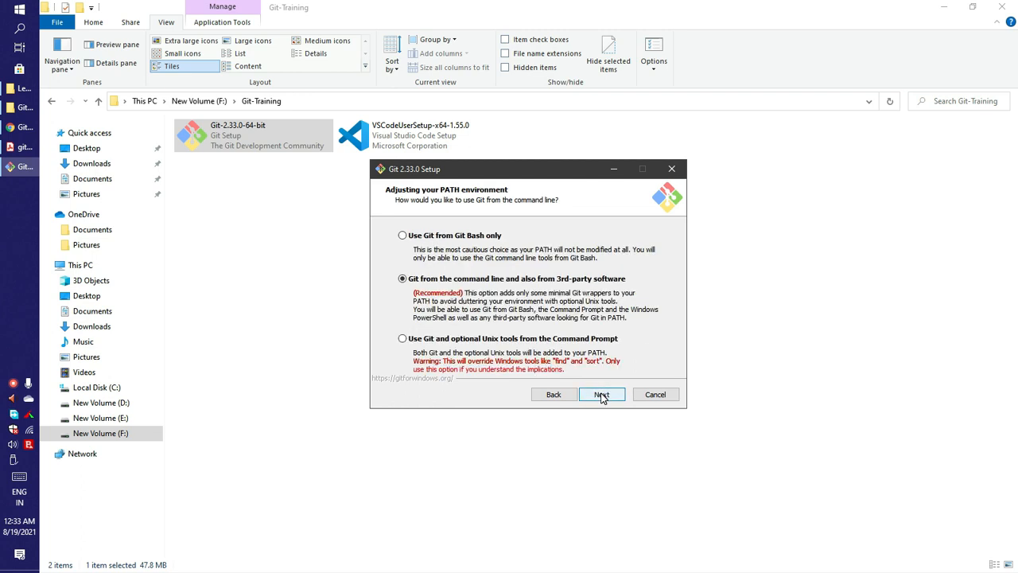
left_click(601, 394)
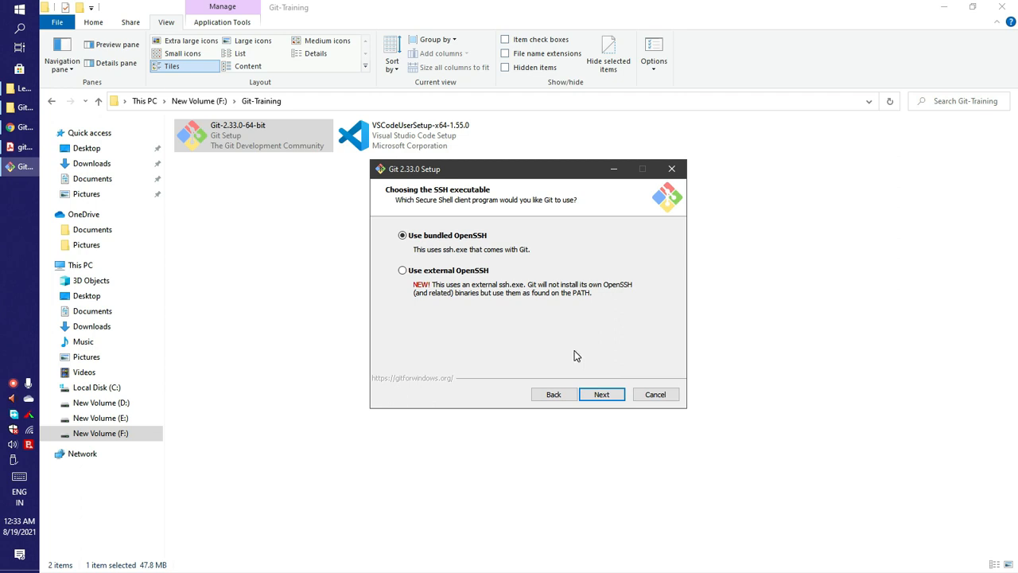
left_click(598, 394)
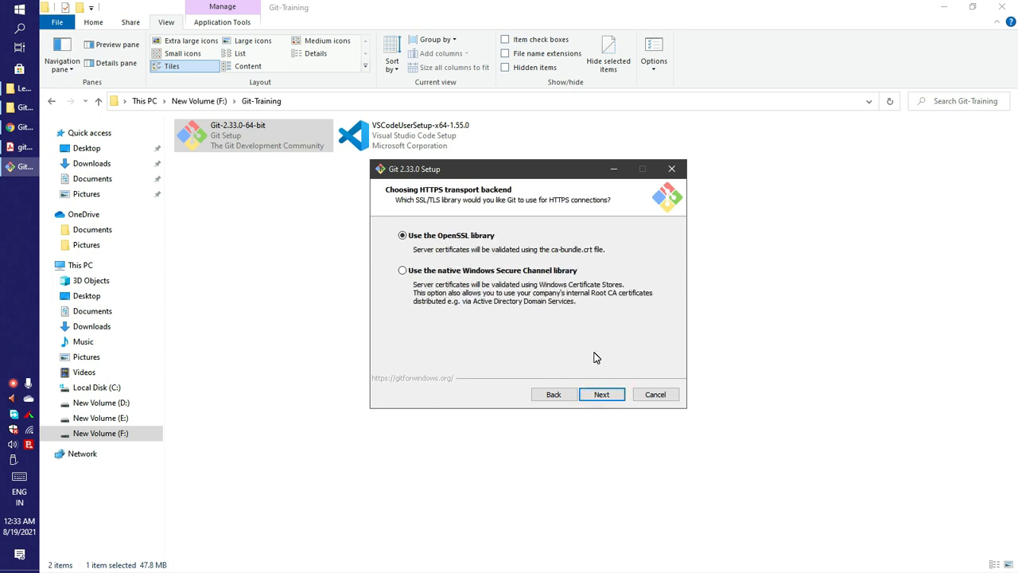
left_click(598, 394)
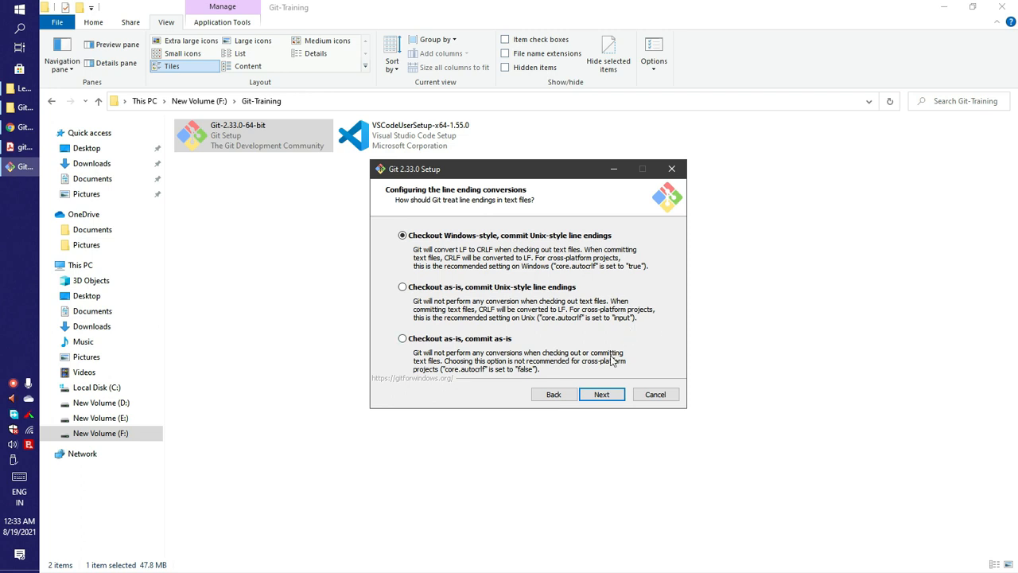
left_click(603, 394)
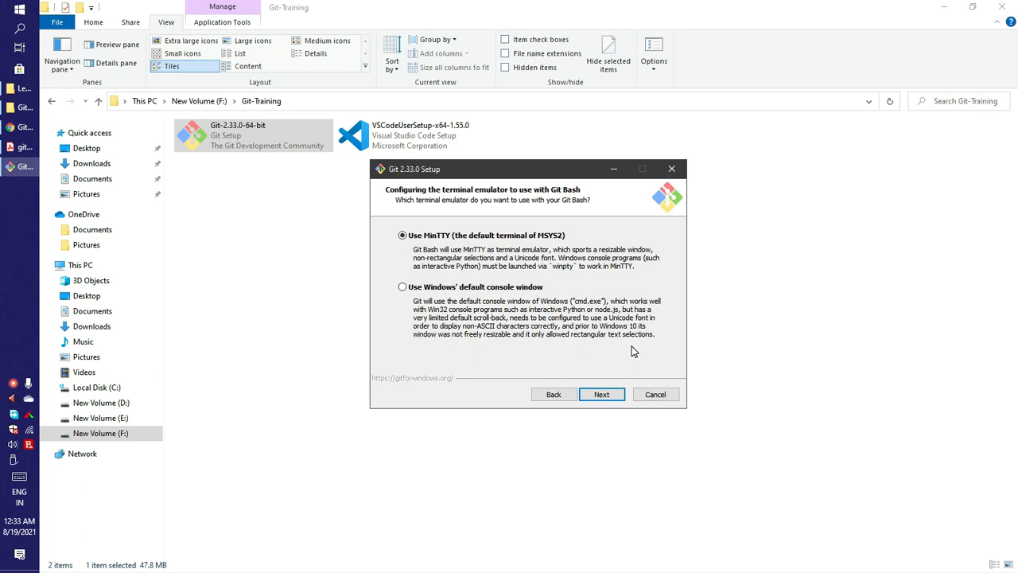
key("Return")
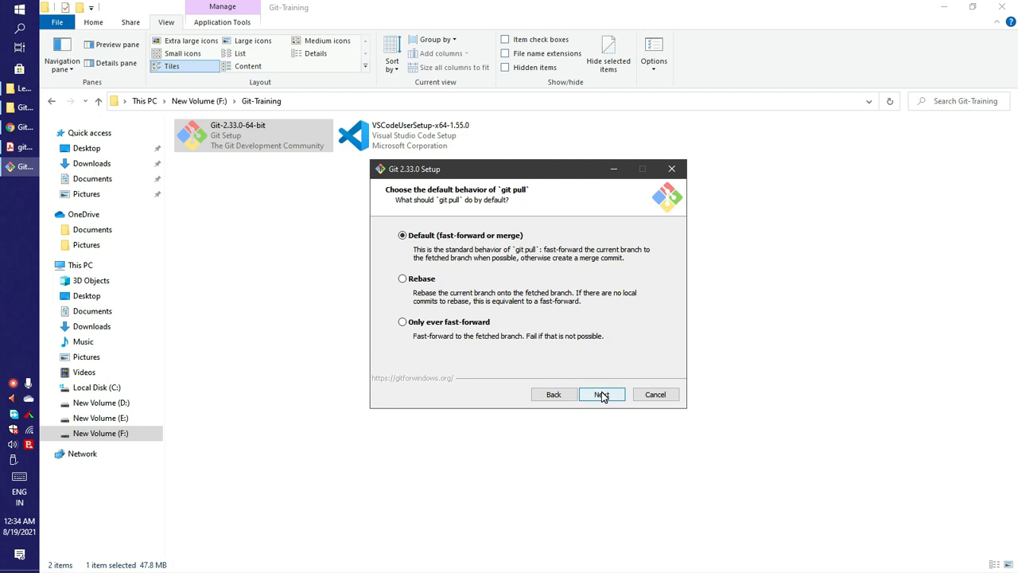
left_click(600, 395)
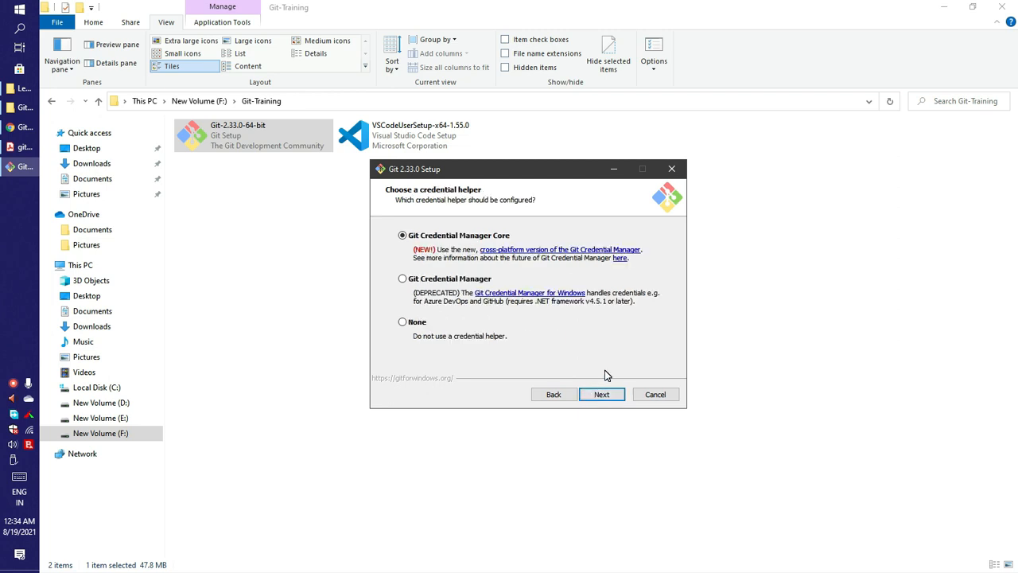
left_click(602, 395)
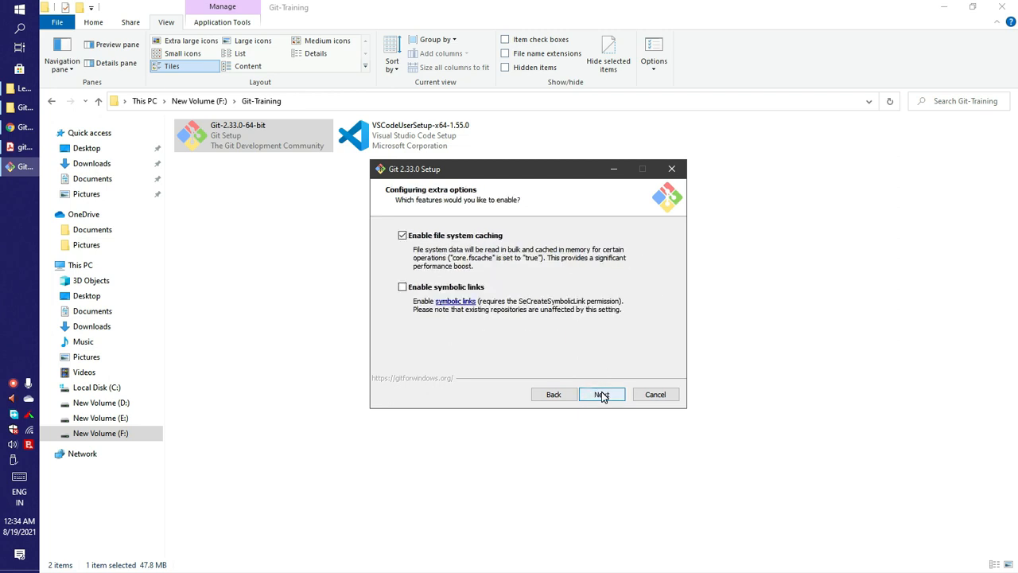
left_click(602, 395)
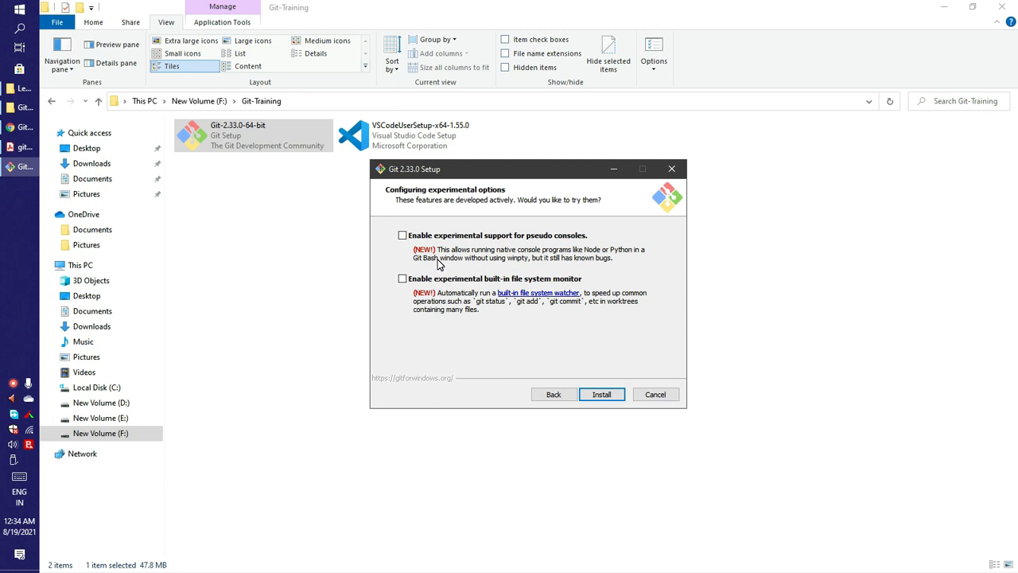
- Enable both experimental options, pseudo consoles and the file system monitor, and start the installation
left_click(402, 235)
left_click(401, 280)
left_click(608, 395)
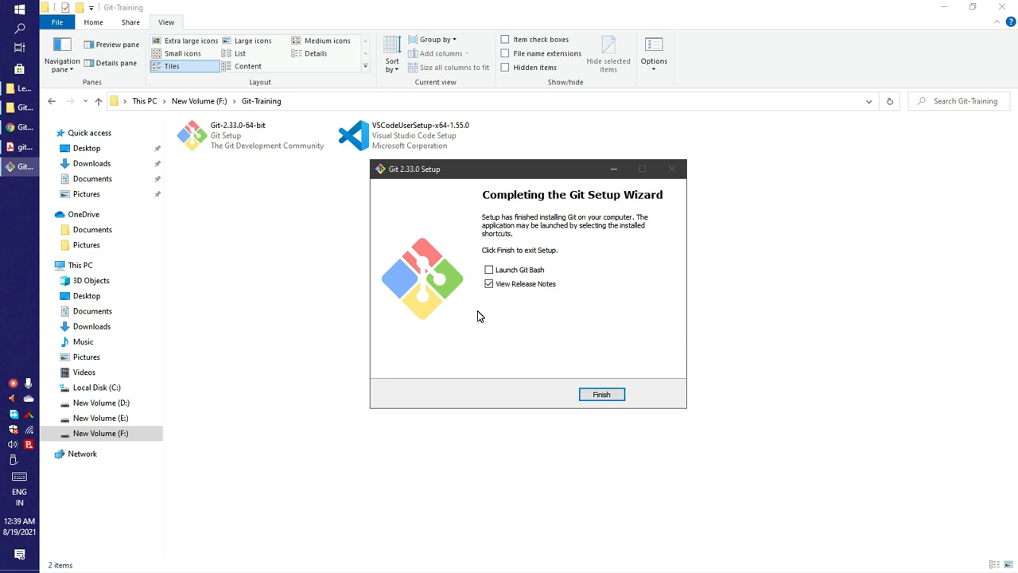
- Finish the Git setup wizard and minimize the folder window
left_click(589, 395)
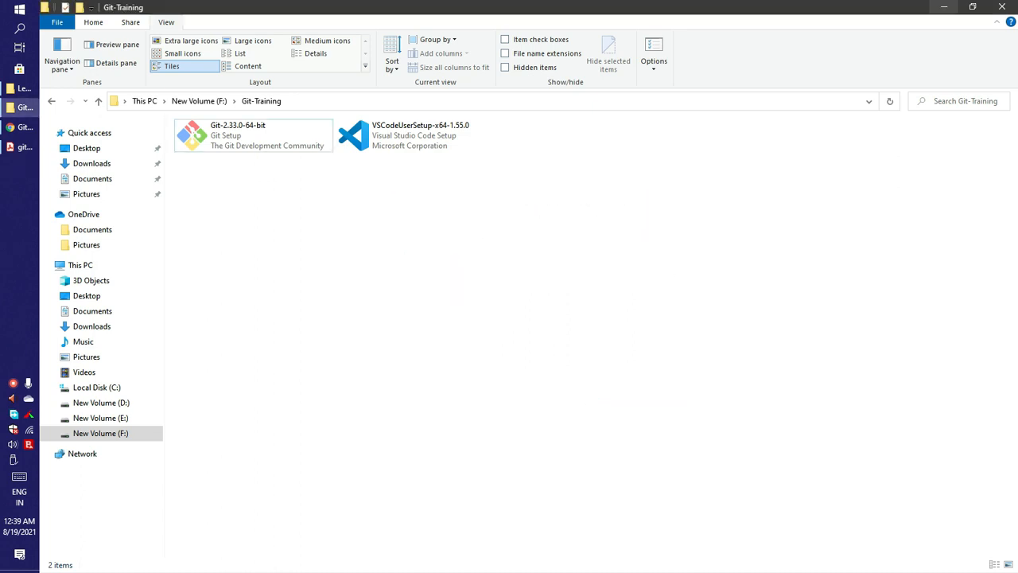
left_click(943, 6)
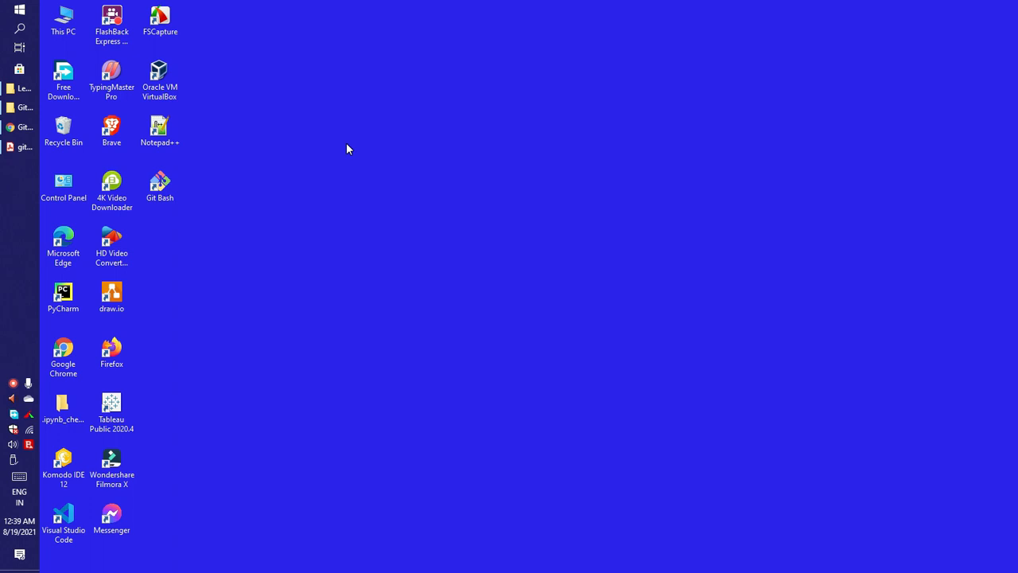
- Open Git Bash from the desktop and run git --version
double_click(167, 191)
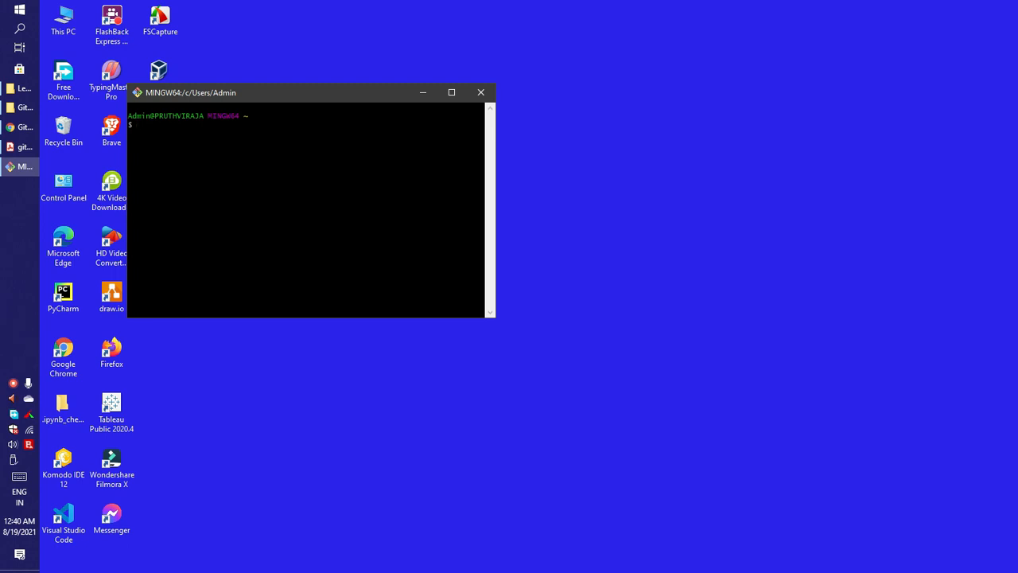
type("git --version")
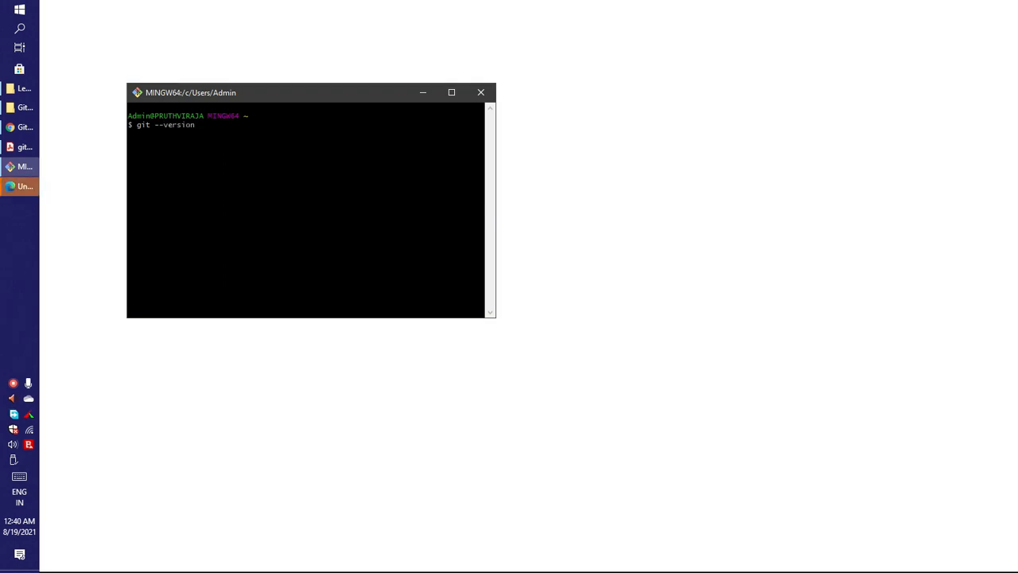
key("Return")
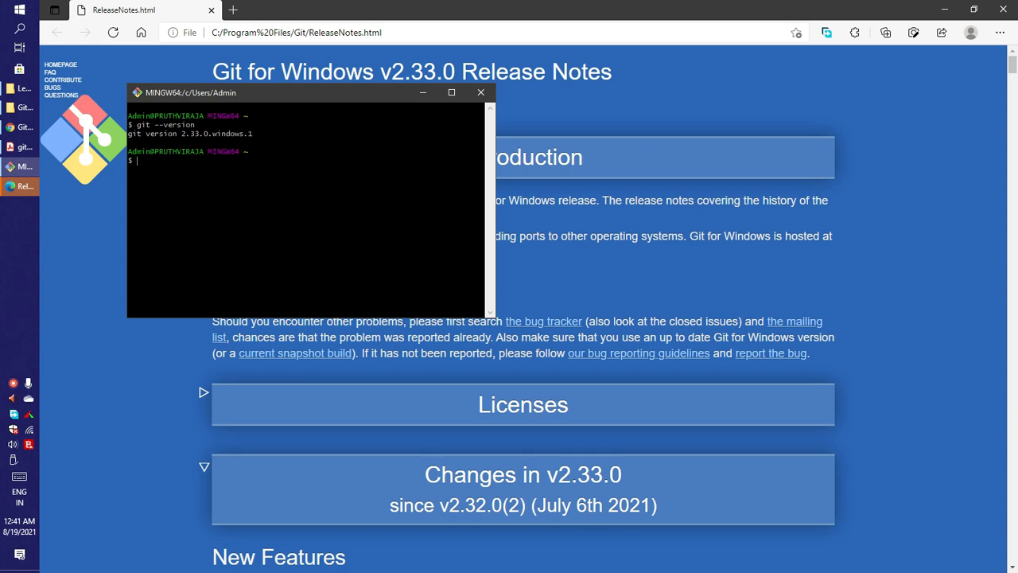
- Enlarge the terminal text and examine the reported Git version line
key("ctrl+equal")
key("ctrl+equal")
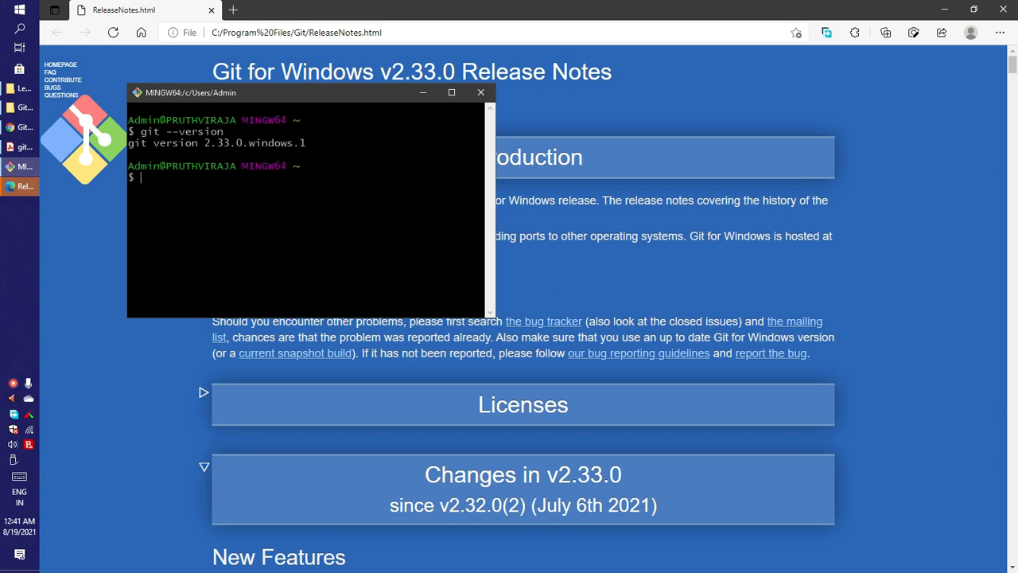
left_click_drag(153, 144, 332, 144)
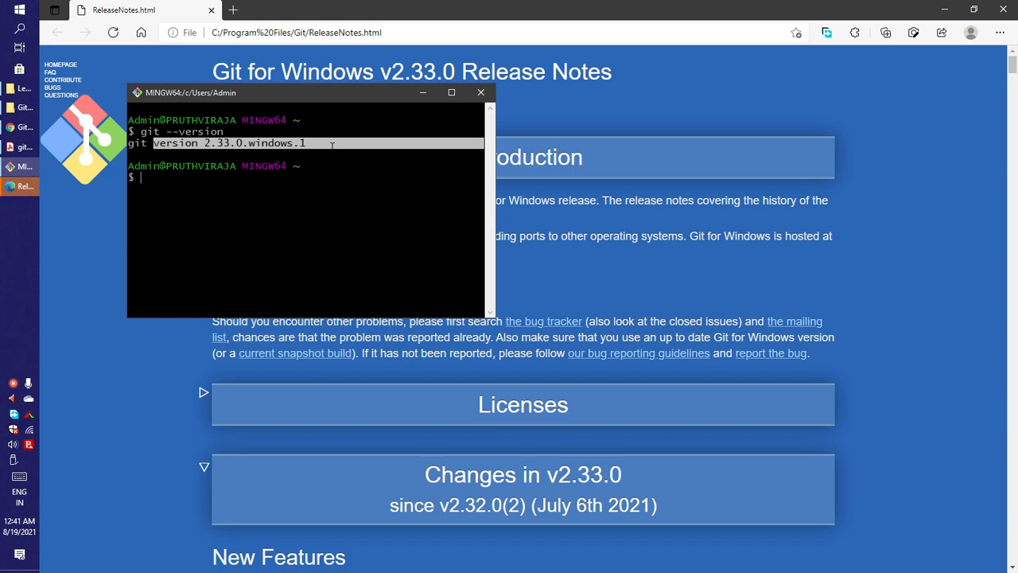
left_click(332, 145)
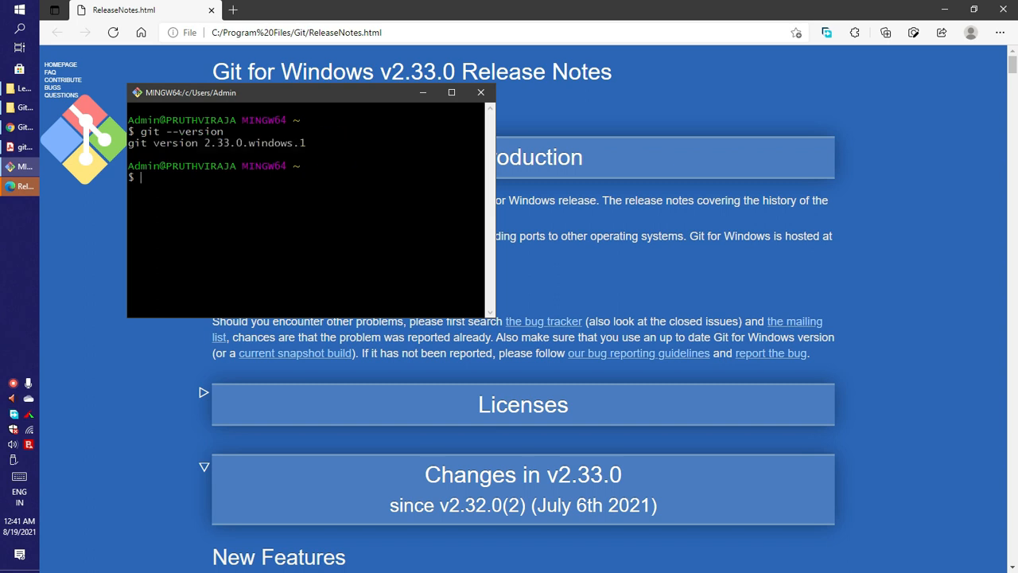
key("ctrl+minus")
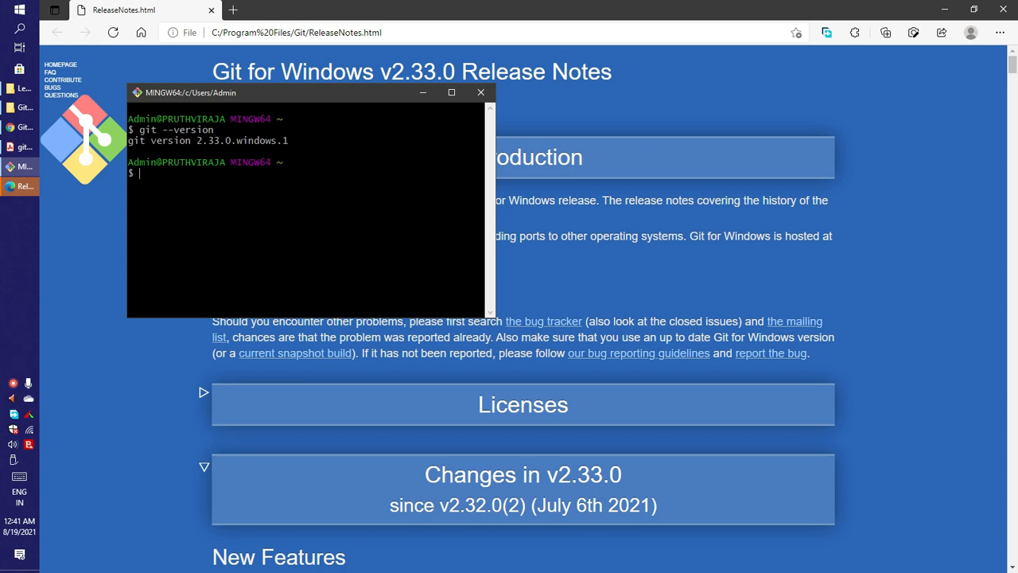